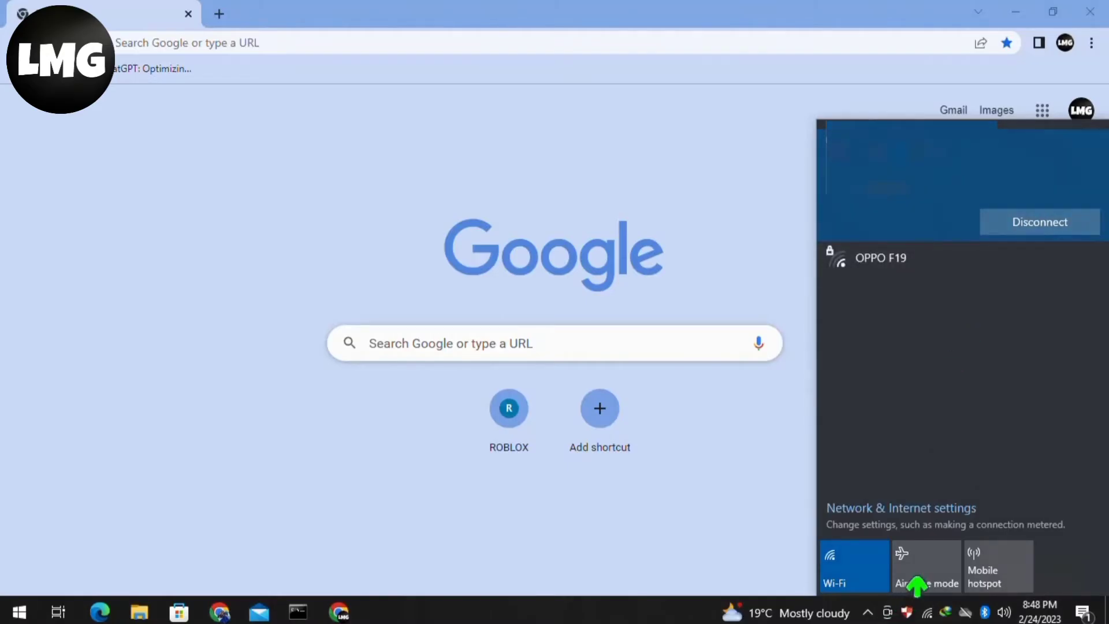
# Step: Cycle airplane mode on and off so Wi-Fi reconnects, then dismiss the network flyout
pyautogui.click(917, 575)
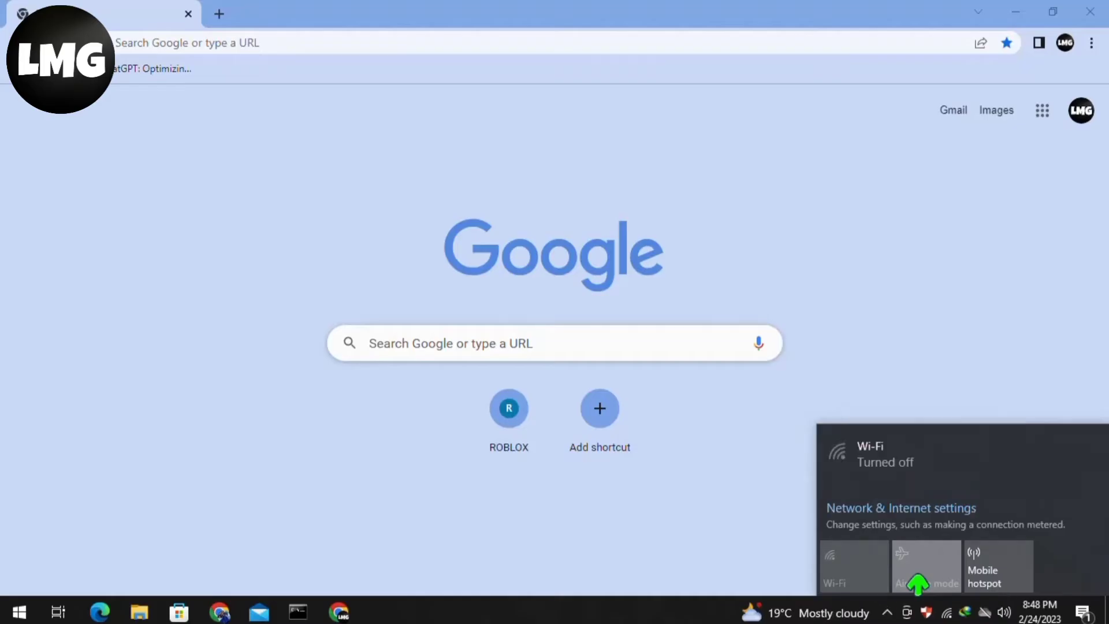
pyautogui.click(917, 576)
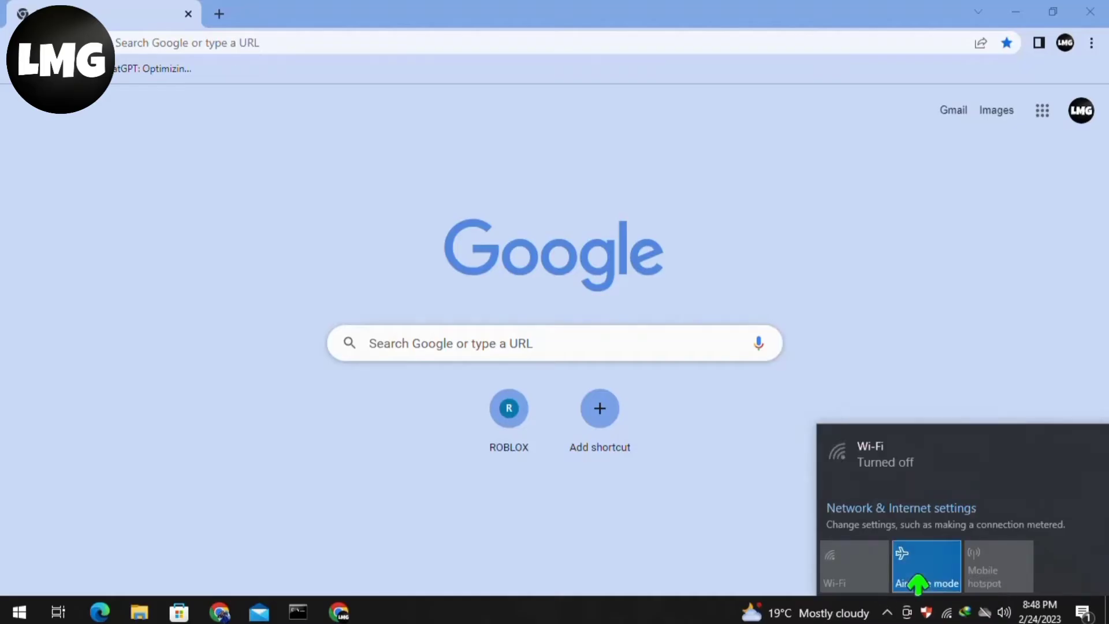
pyautogui.click(854, 560)
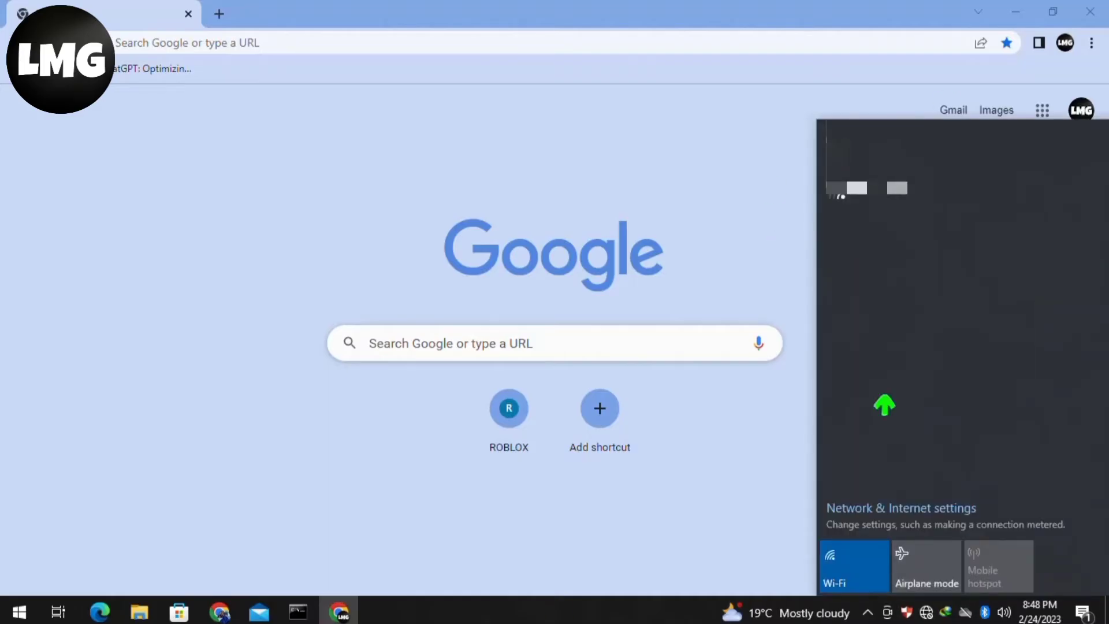
pyautogui.click(917, 599)
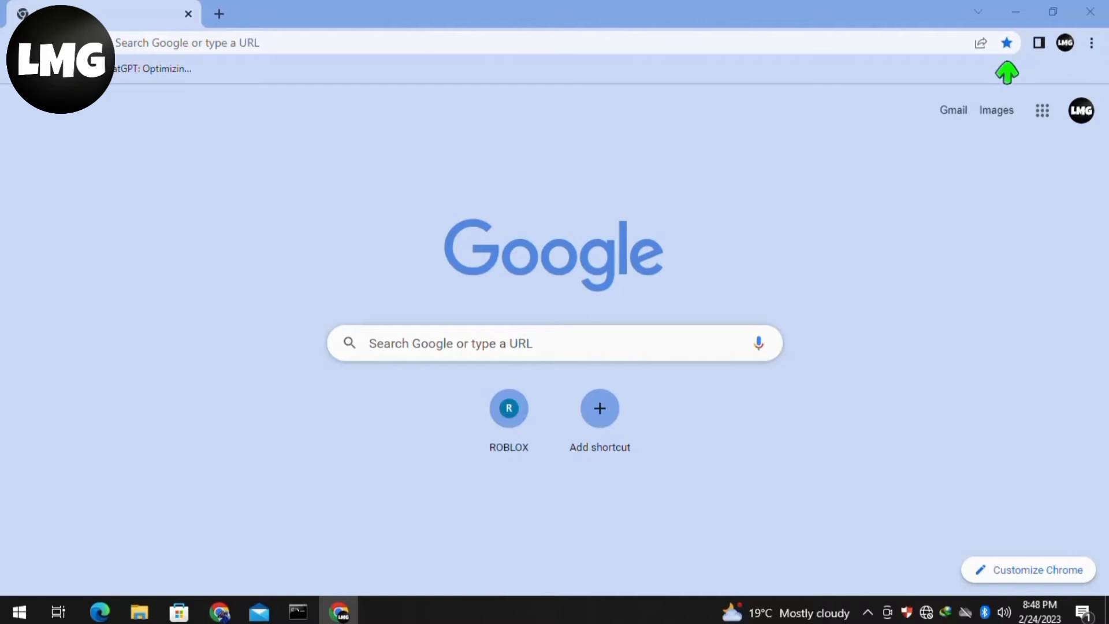
# Step: Go through Chrome's menu and Settings to About Chrome, confirming version 110.0.5481.178 is current
pyautogui.click(1092, 43)
pyautogui.click(939, 324)
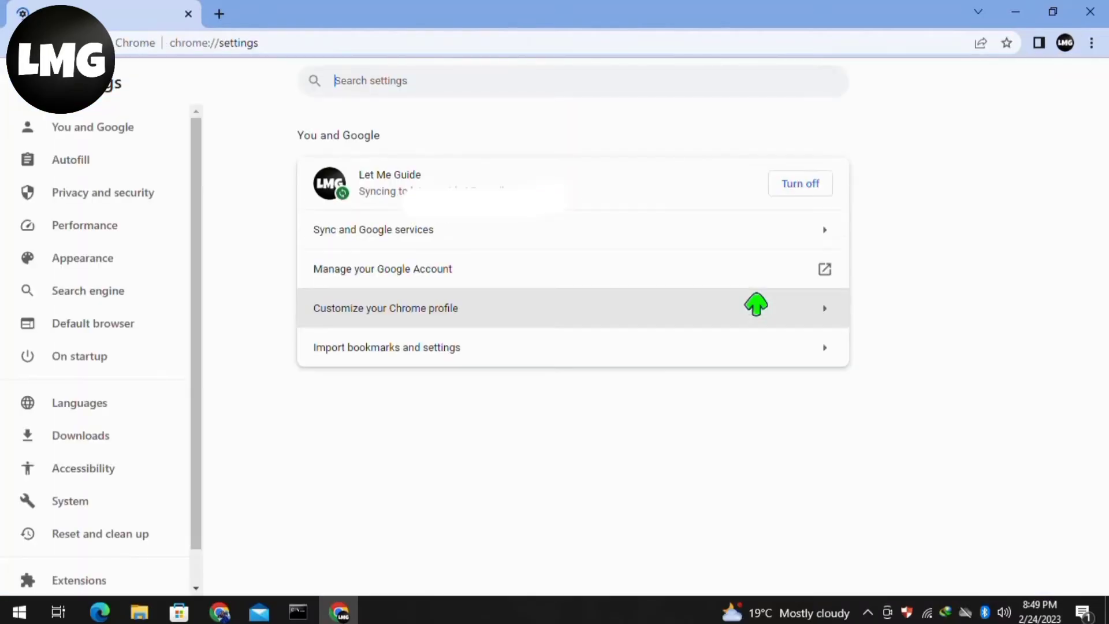
pyautogui.scroll(-1, 192, 262)
pyautogui.scroll(-1, 193, 263)
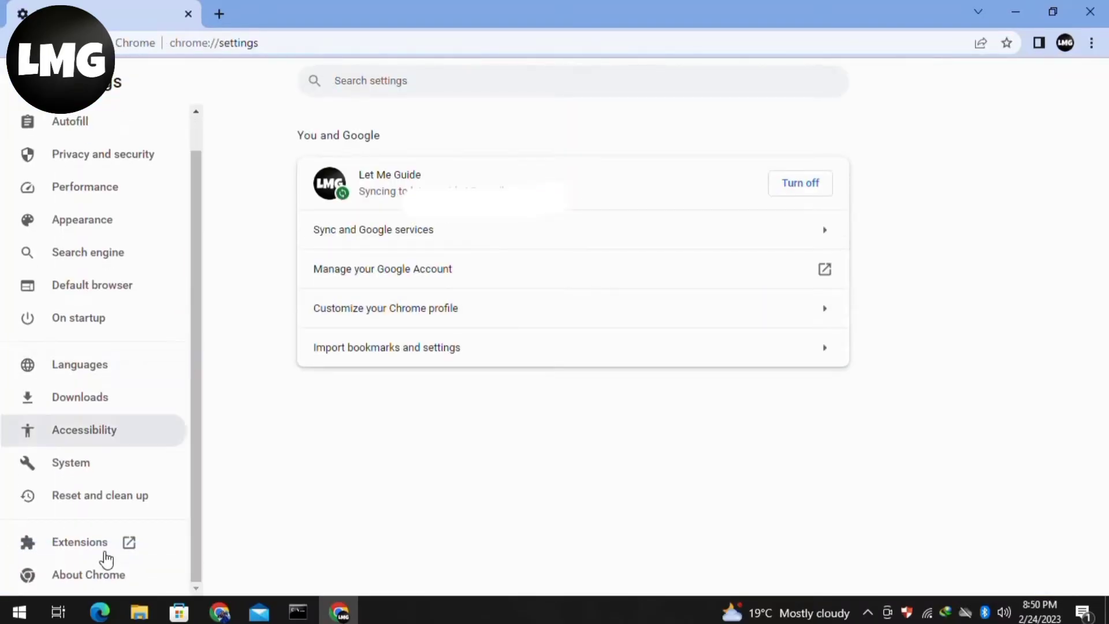
pyautogui.click(87, 576)
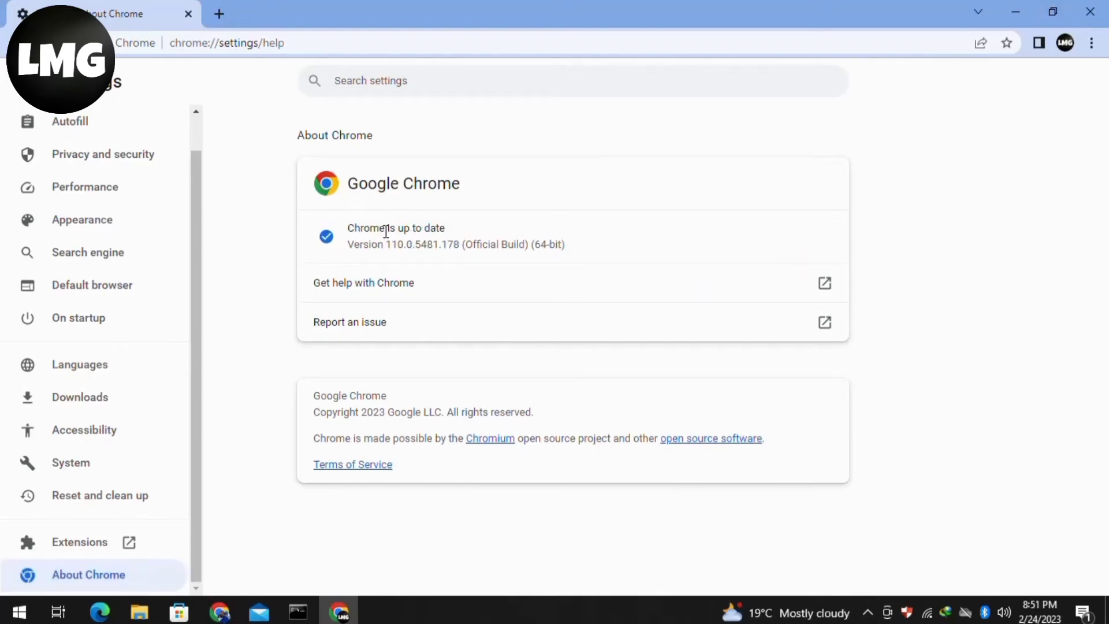
# Step: Under Privacy and security, clear Cached images and files with time range All time
pyautogui.click(92, 160)
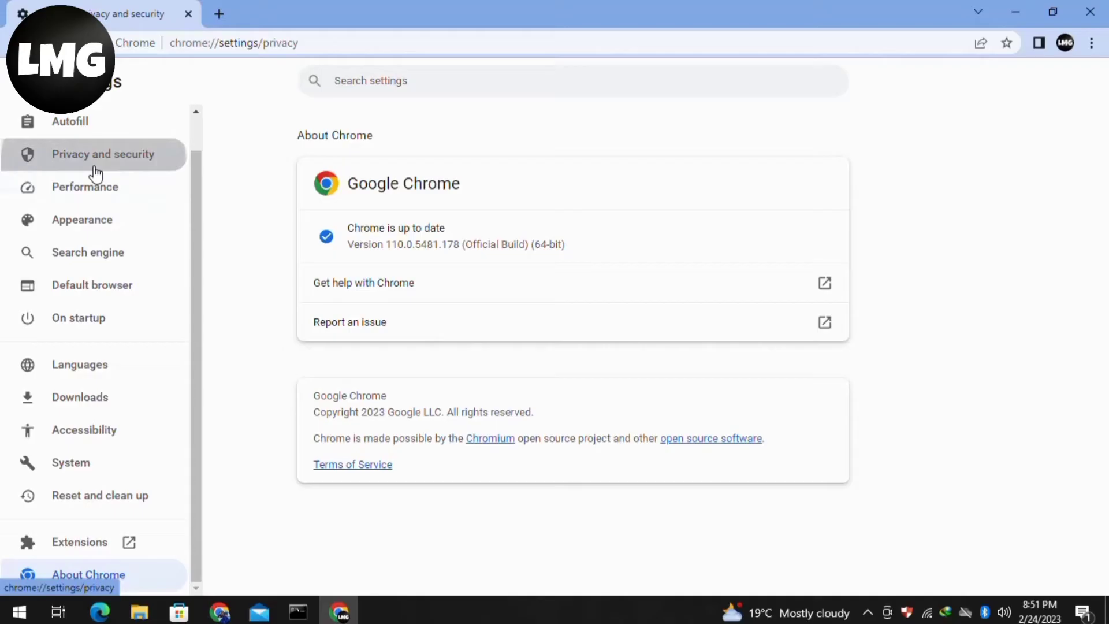
pyautogui.click(469, 317)
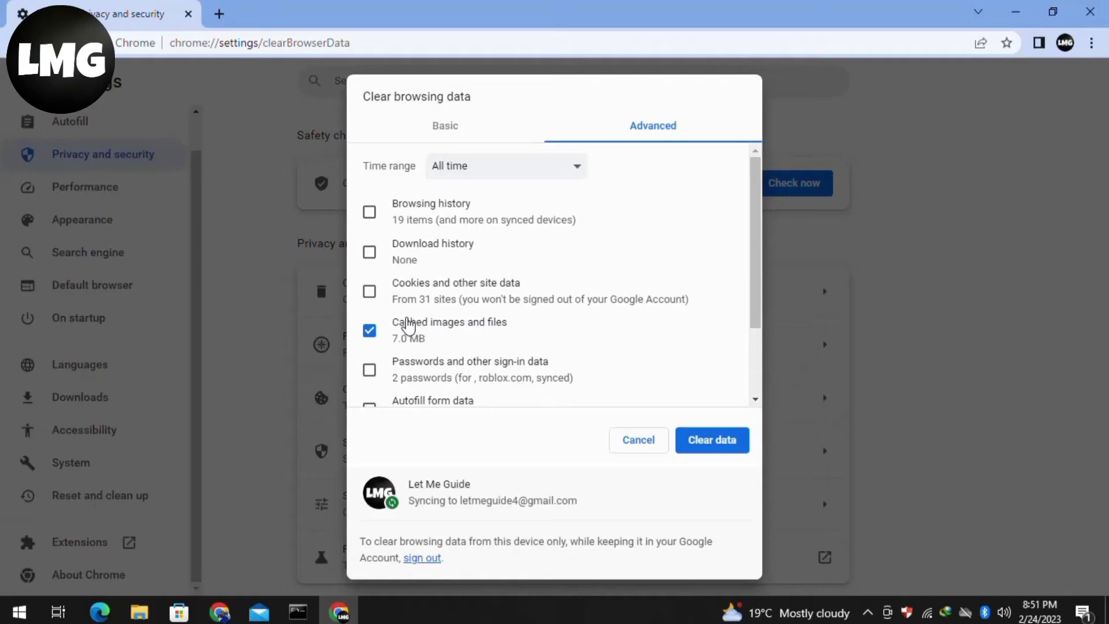
pyautogui.click(371, 334)
pyautogui.click(587, 166)
pyautogui.click(505, 243)
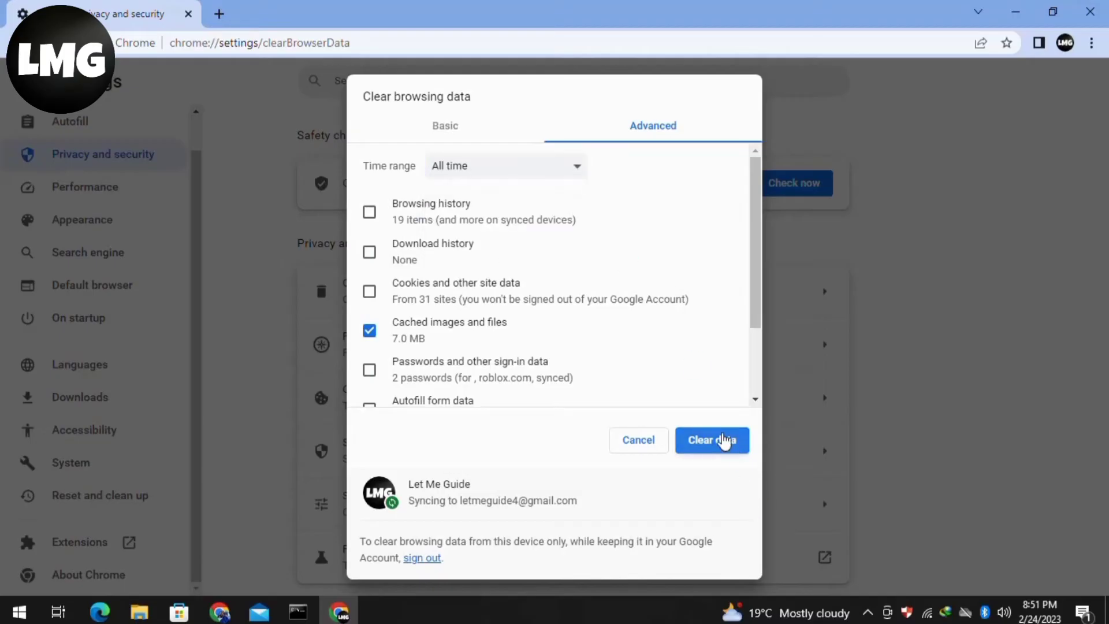
pyautogui.click(725, 441)
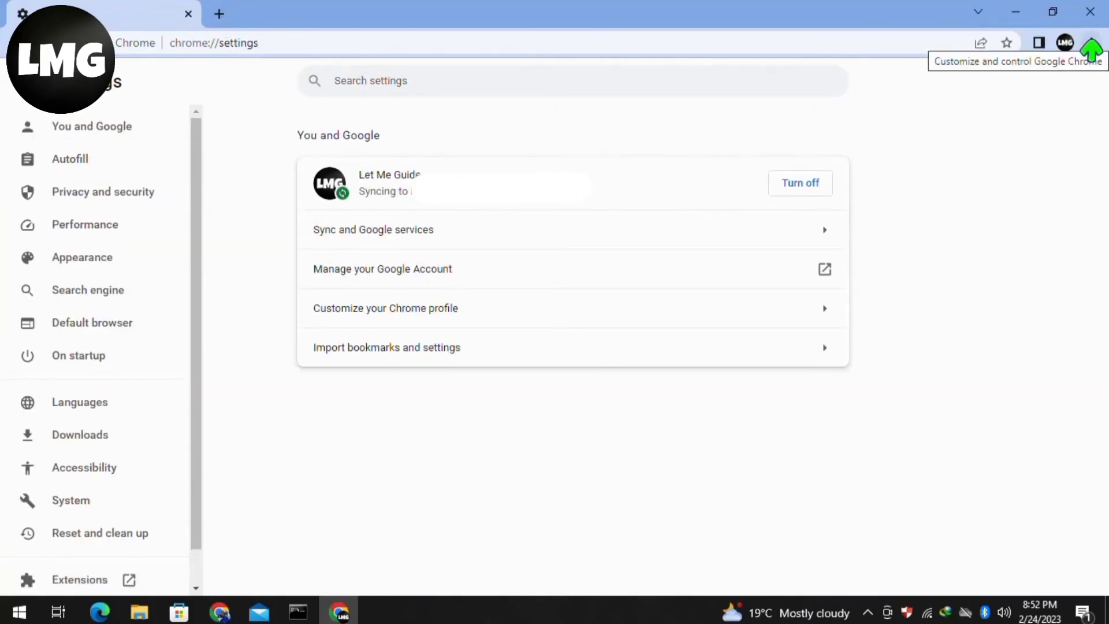
# Step: Open Chrome's three-dot menu to reach the Extensions page
pyautogui.click(1091, 43)
pyautogui.moveTo(944, 282)
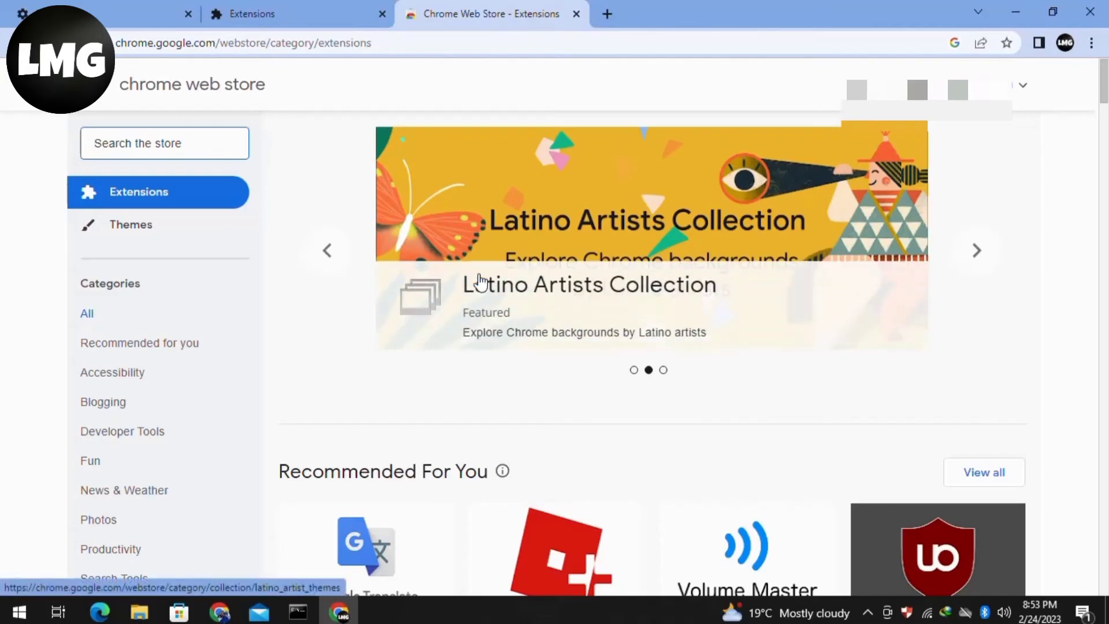
pyautogui.write('free')
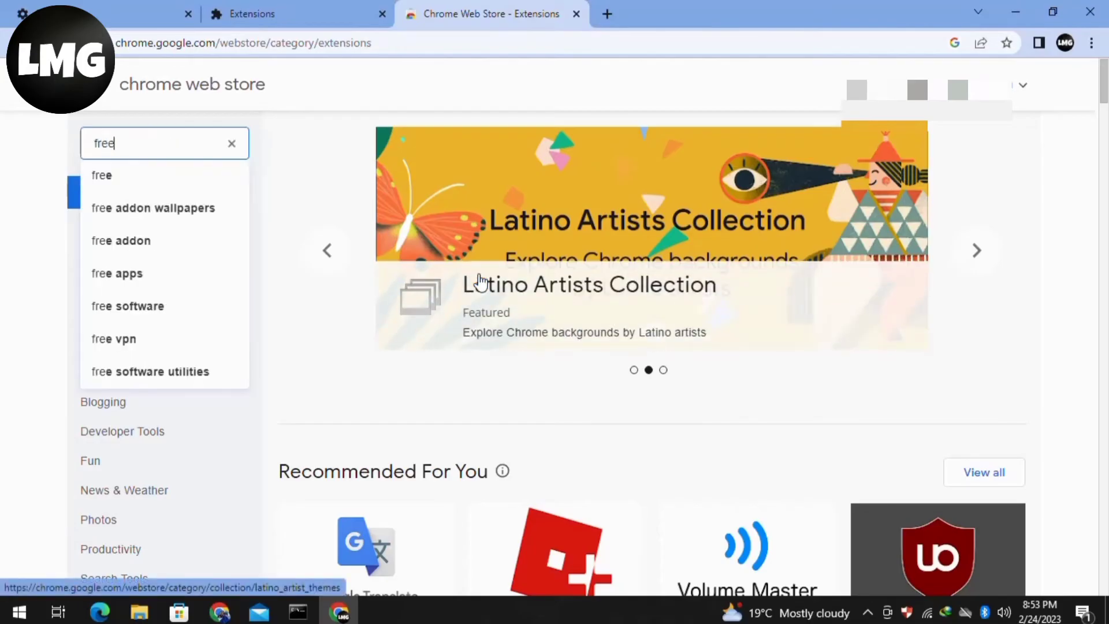
pyautogui.write(' vpn')
# Step: Run the Chrome Web Store search for "free vpn"
pyautogui.press('Return')
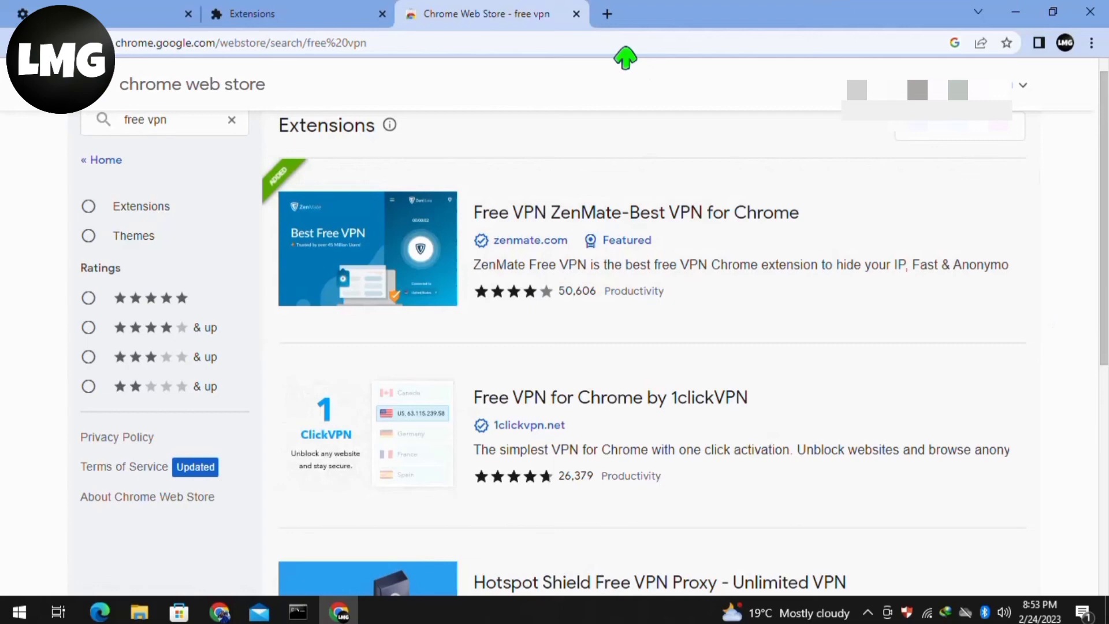
# Step: In a new tab, search Google for "opera" from history and open the Chrome Web Store result
pyautogui.click(607, 15)
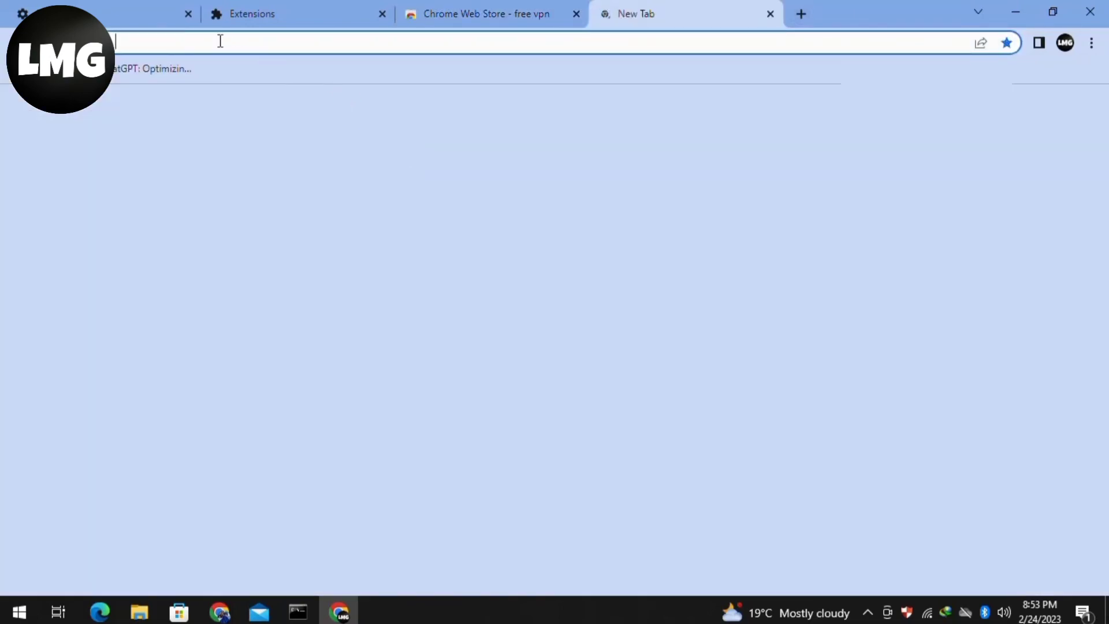
pyautogui.click(218, 42)
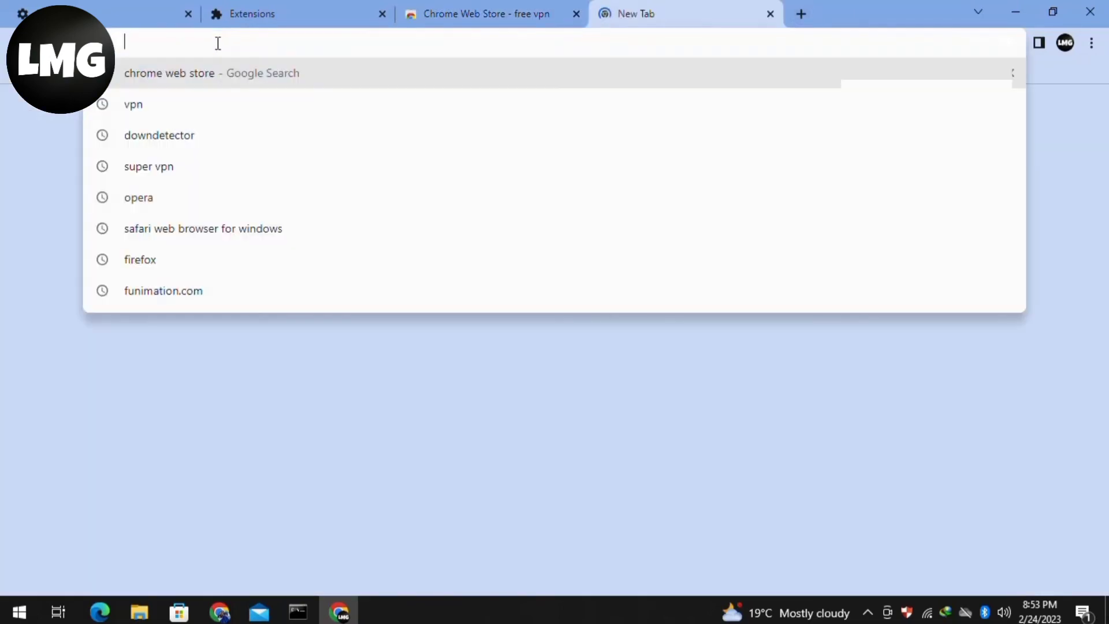
pyautogui.click(231, 71)
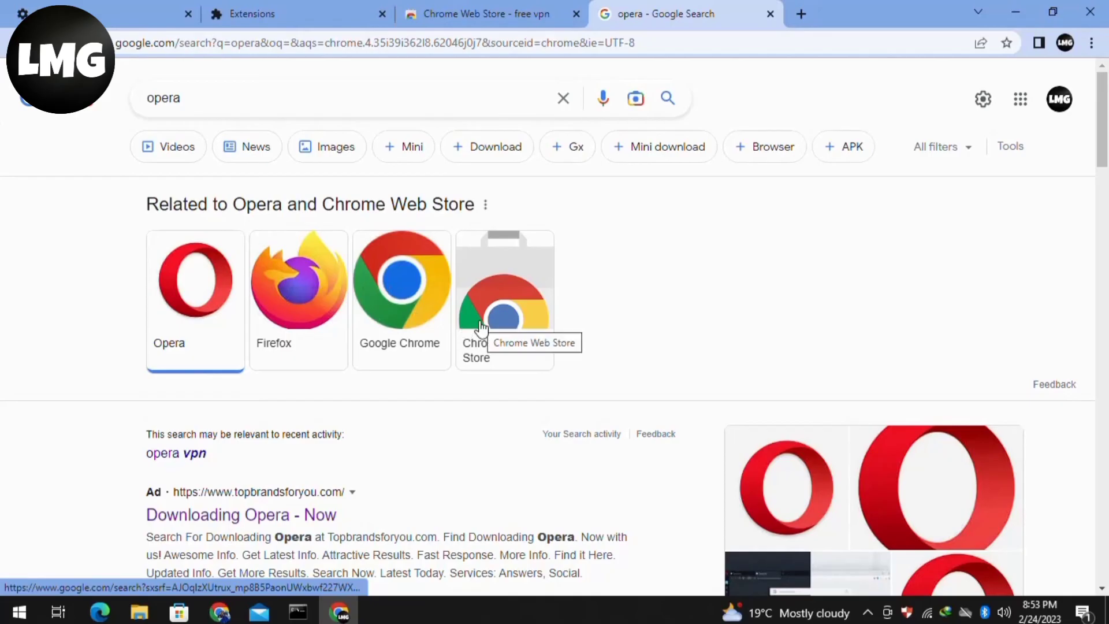
pyautogui.click(545, 327)
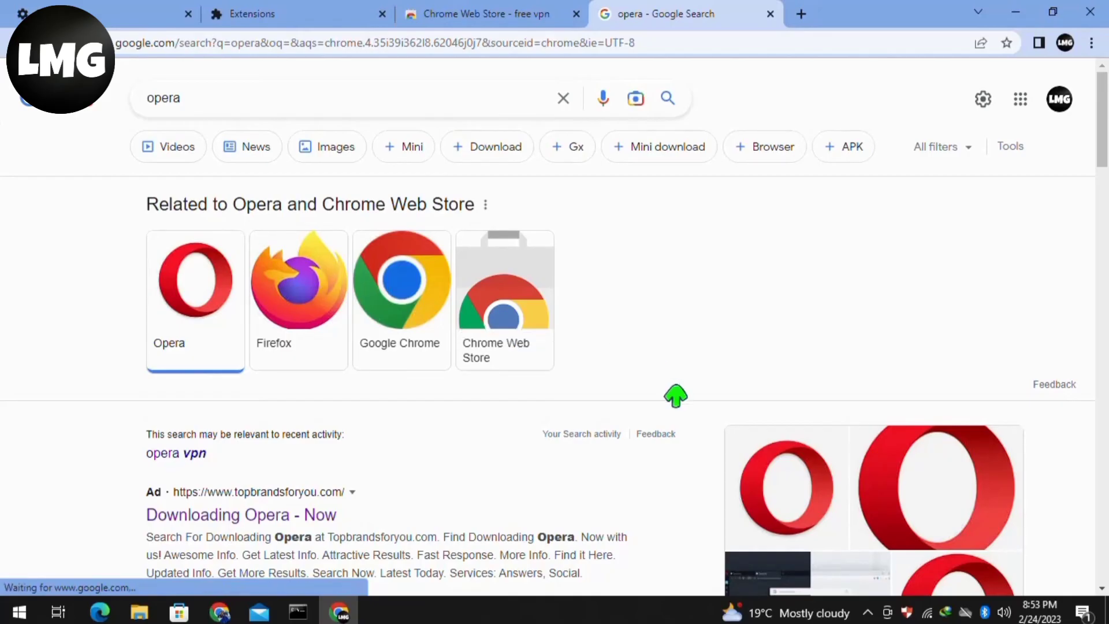